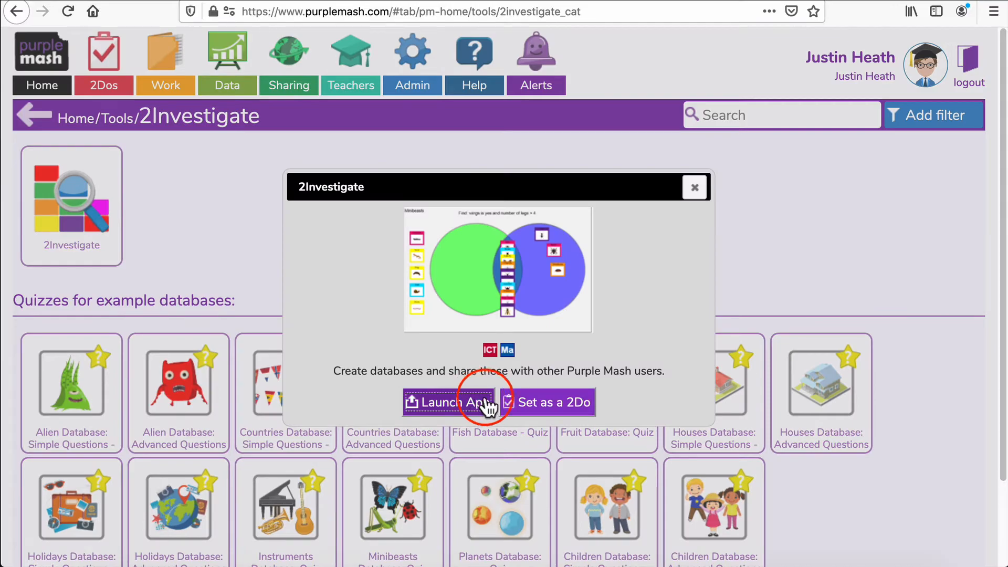
# Launch 2Investigate and create a new document from the Countries template
pyautogui.click(468, 402)
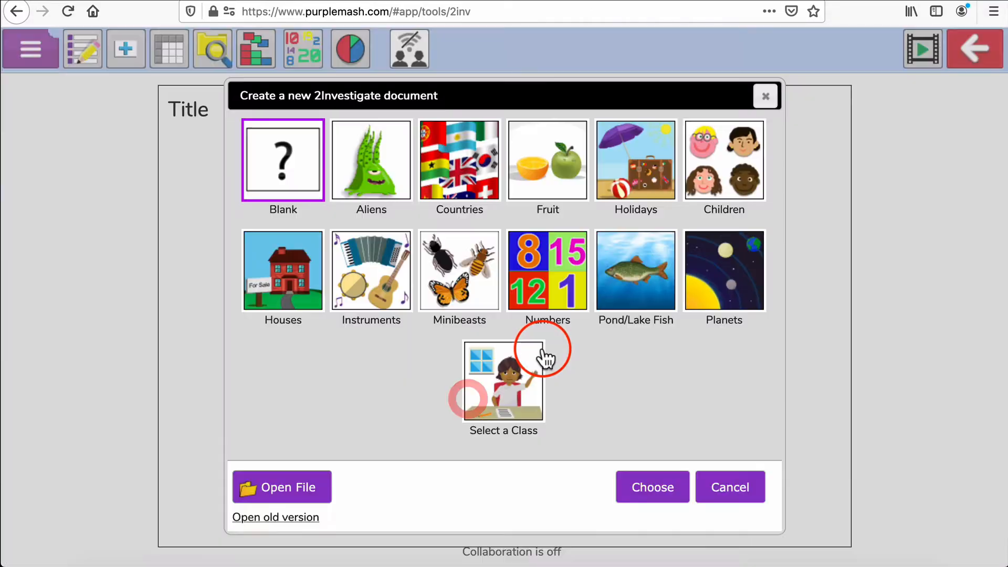
pyautogui.click(480, 180)
pyautogui.click(651, 489)
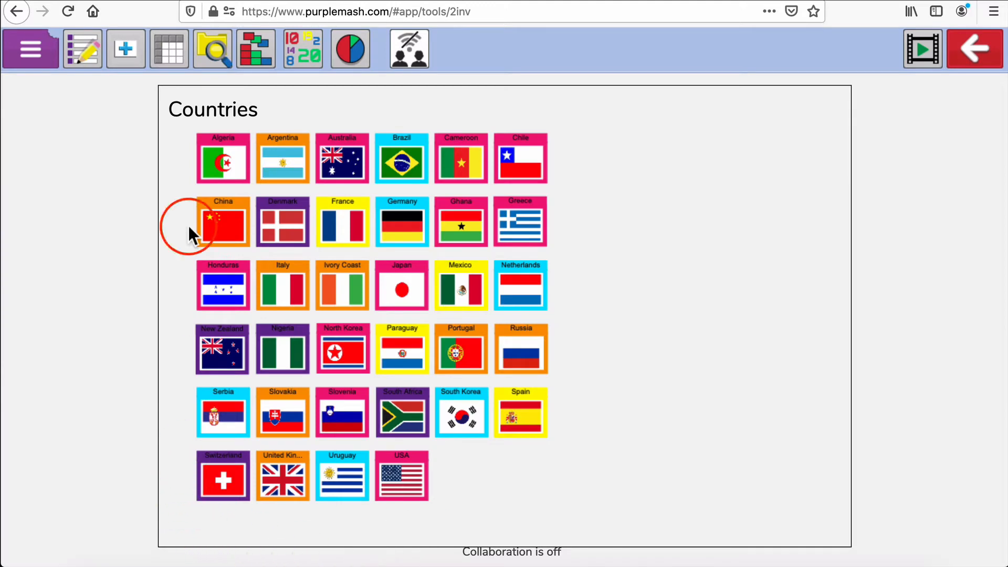
# Open the Argentina record to examine its fields, then close it without changes
pyautogui.click(289, 157)
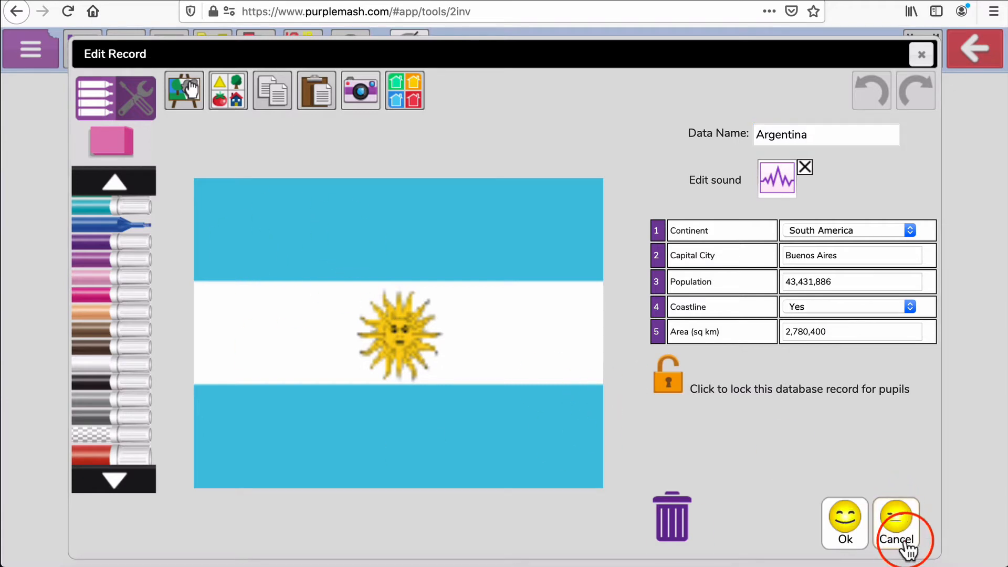
pyautogui.click(901, 528)
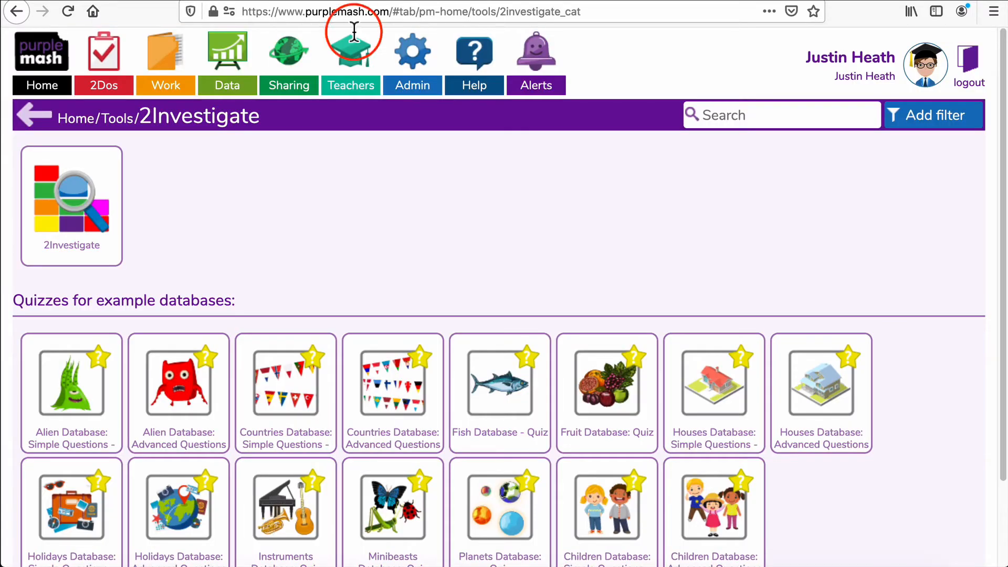
# Open and start the Countries Database: Advanced Questions quiz
pyautogui.moveTo(383, 382)
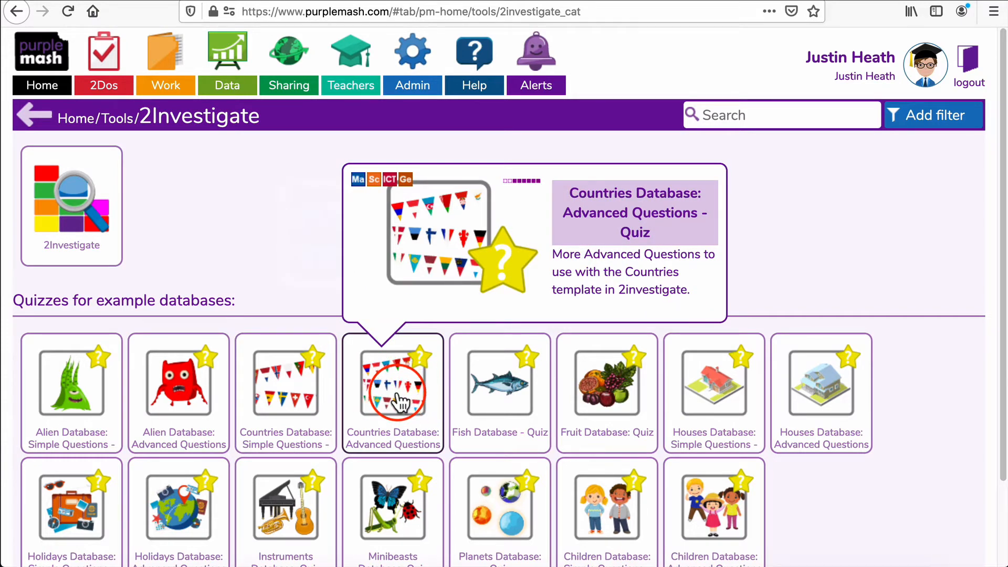
pyautogui.click(397, 401)
pyautogui.click(458, 404)
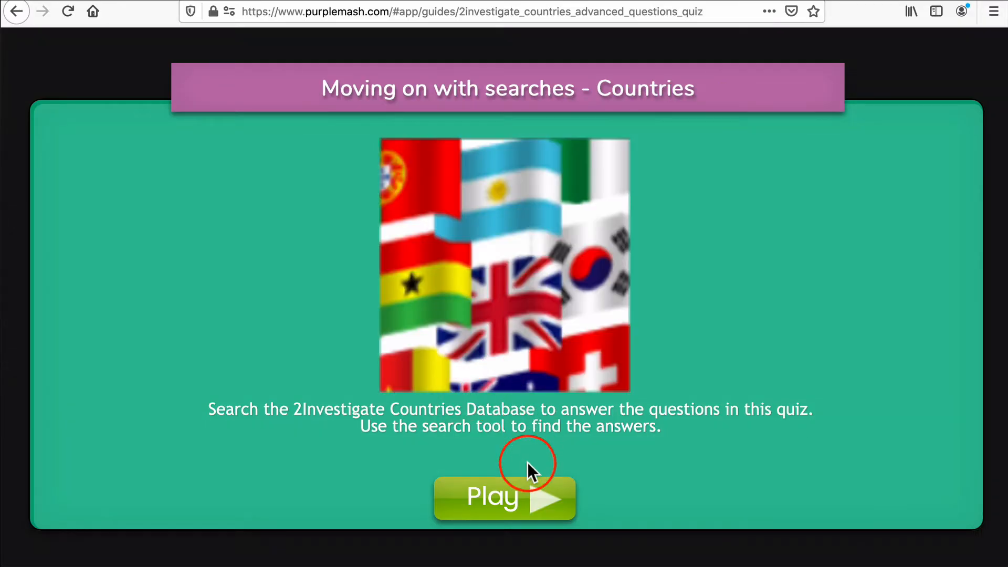
pyautogui.click(531, 493)
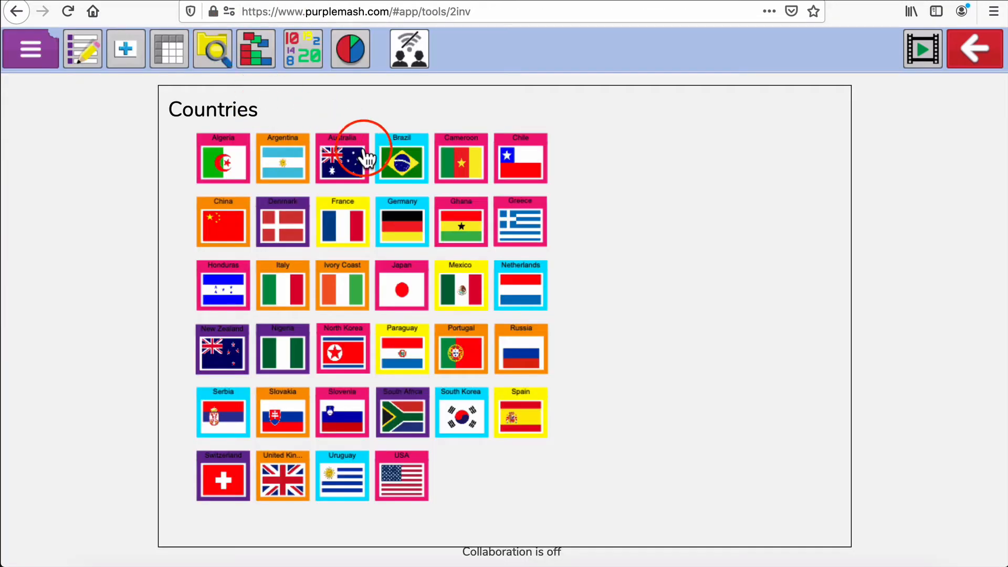
# Start a Find search in the Countries database for records where Continent is Europe
pyautogui.click(216, 50)
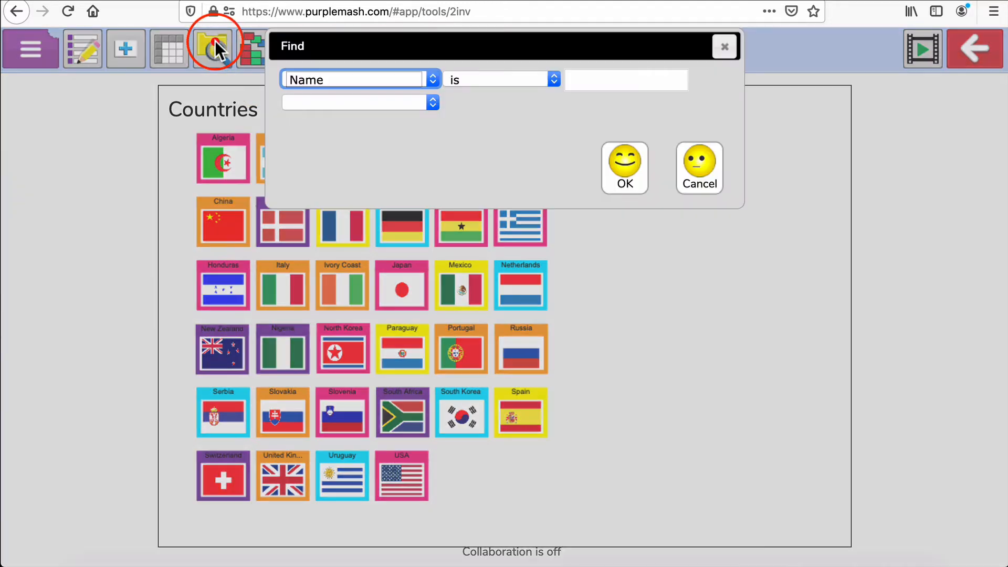
pyautogui.click(434, 80)
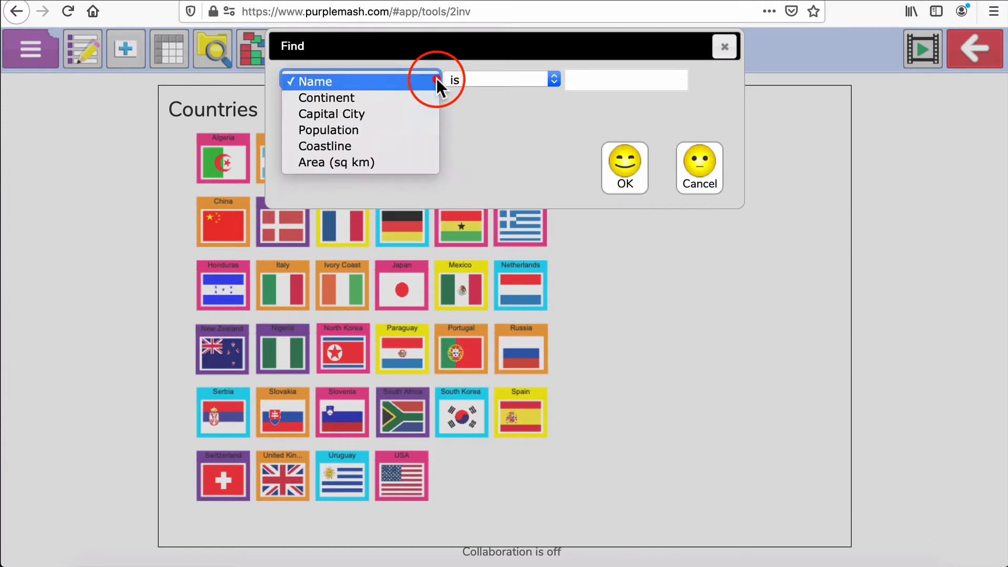
pyautogui.click(402, 98)
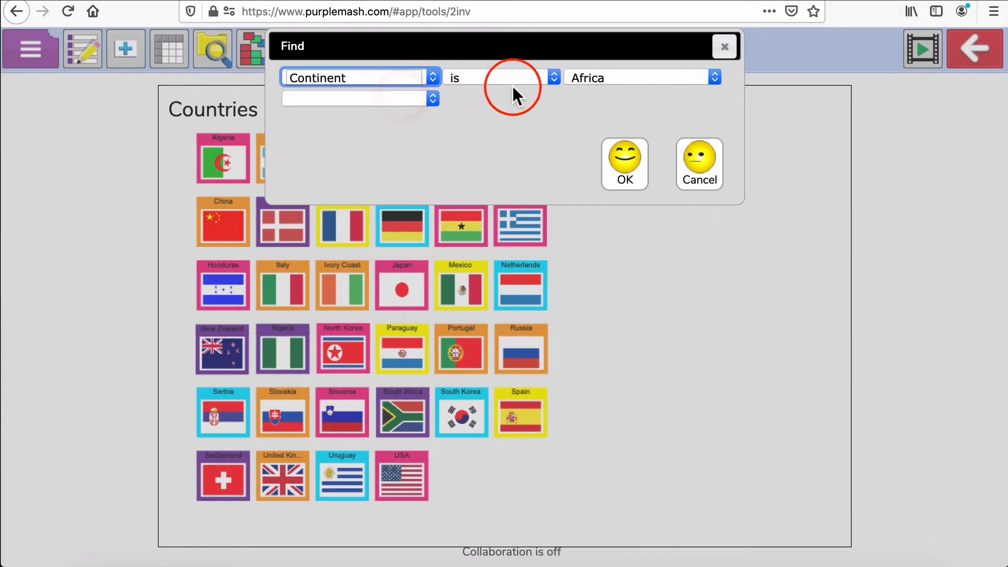
pyautogui.click(715, 77)
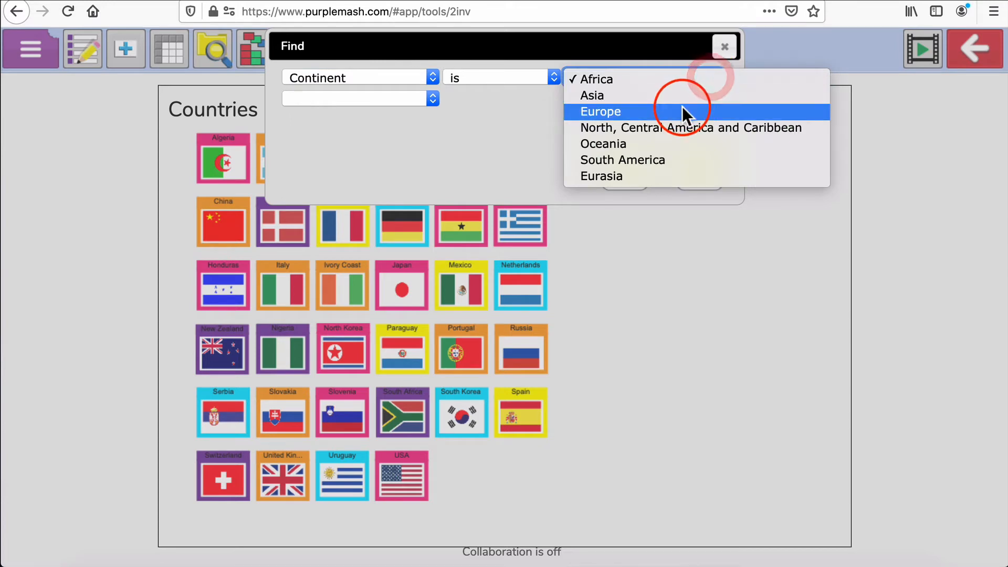
pyautogui.click(683, 109)
# Add an and condition for Population greater than 20000000 and run the search
pyautogui.click(433, 99)
pyautogui.click(431, 96)
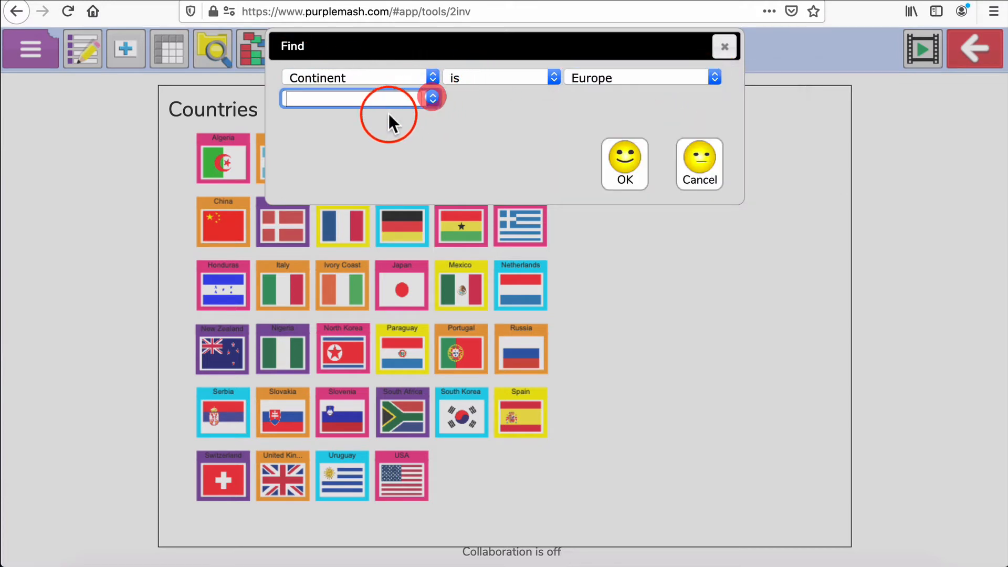
pyautogui.click(431, 94)
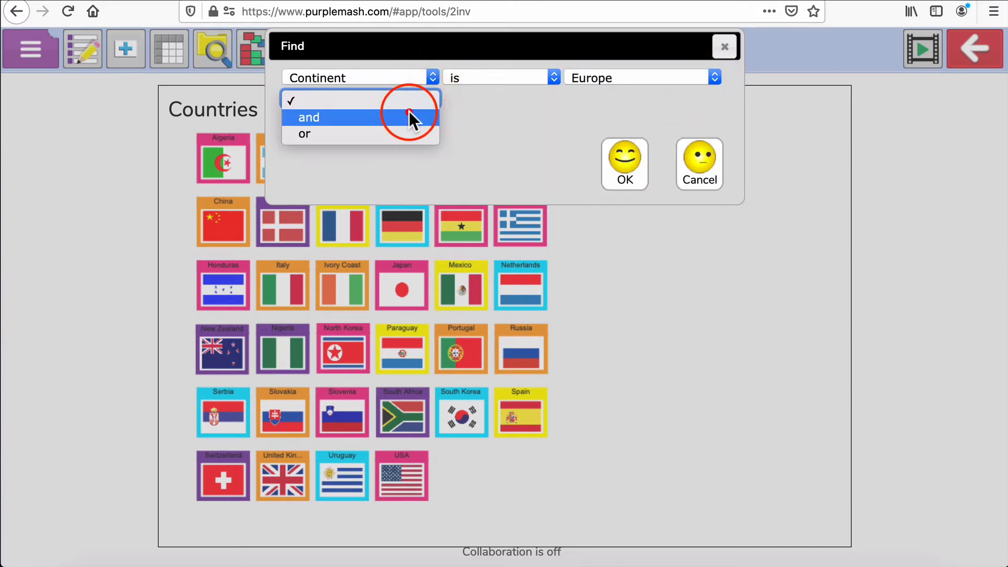
pyautogui.click(409, 113)
pyautogui.click(433, 122)
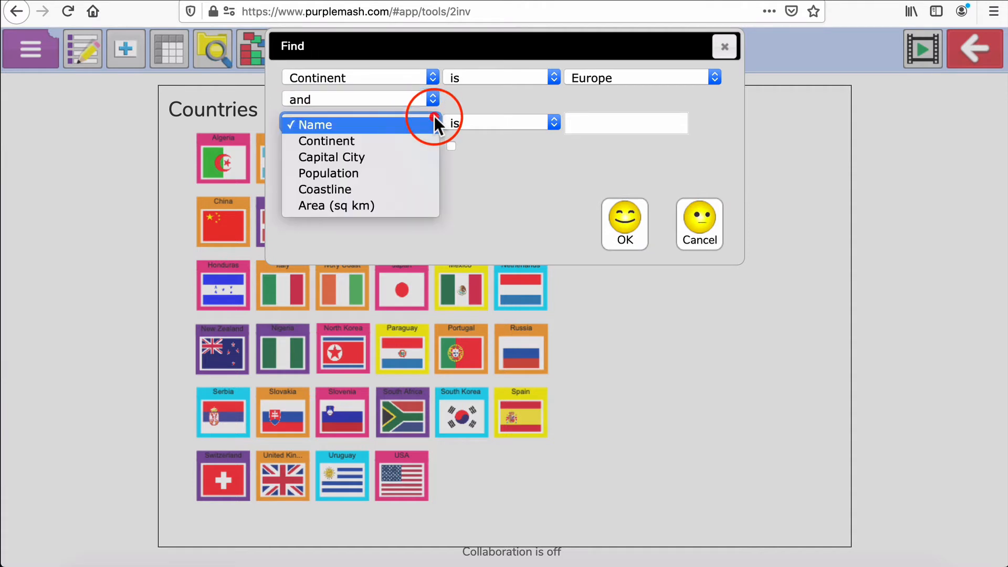
pyautogui.click(395, 176)
pyautogui.click(556, 125)
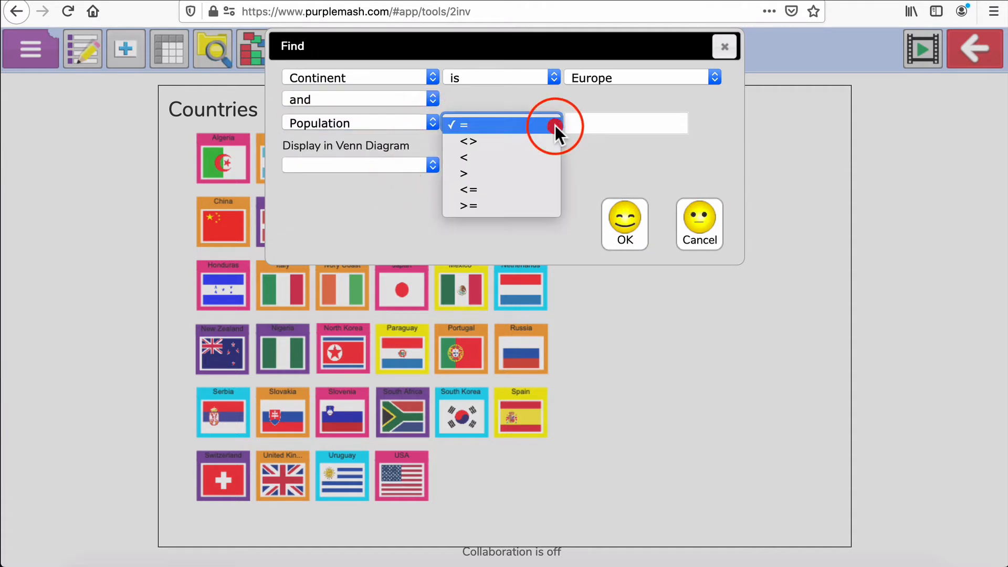
pyautogui.click(524, 176)
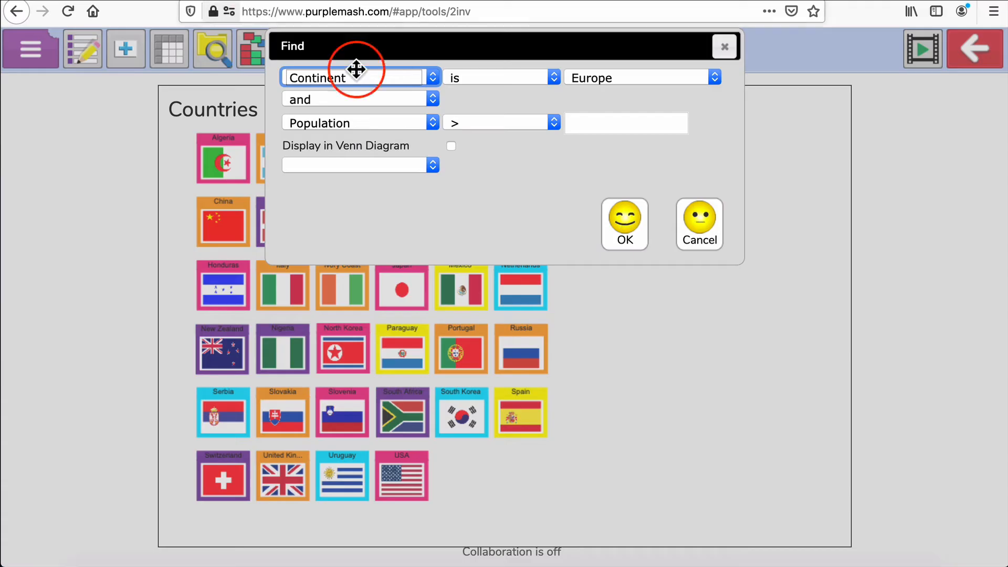
pyautogui.click(603, 119)
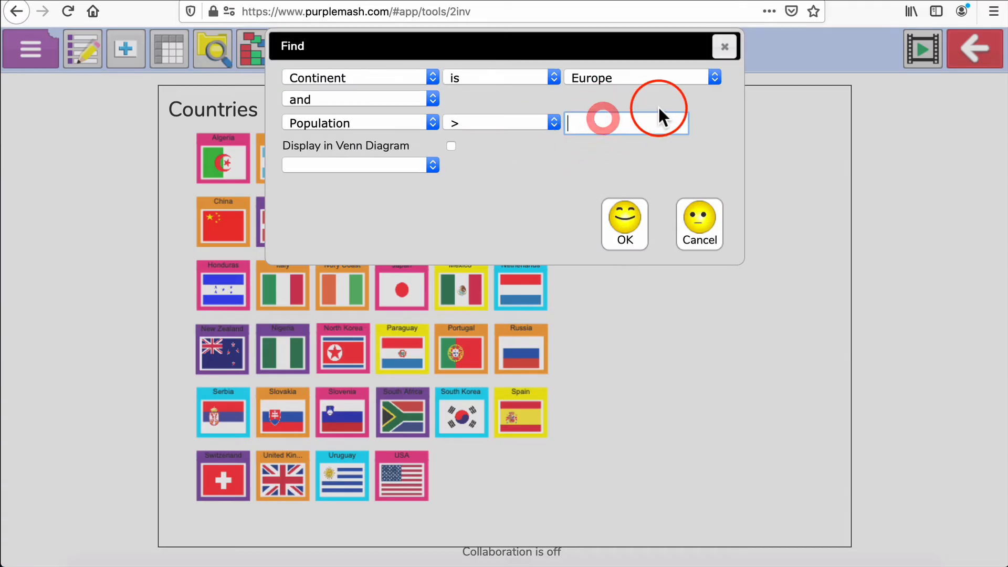
pyautogui.write('20000000')
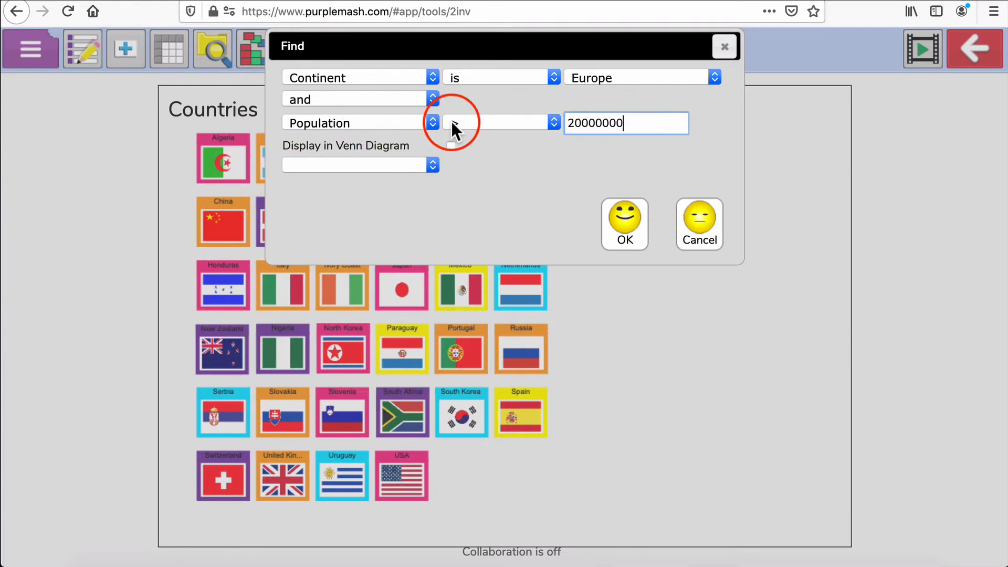
pyautogui.click(634, 220)
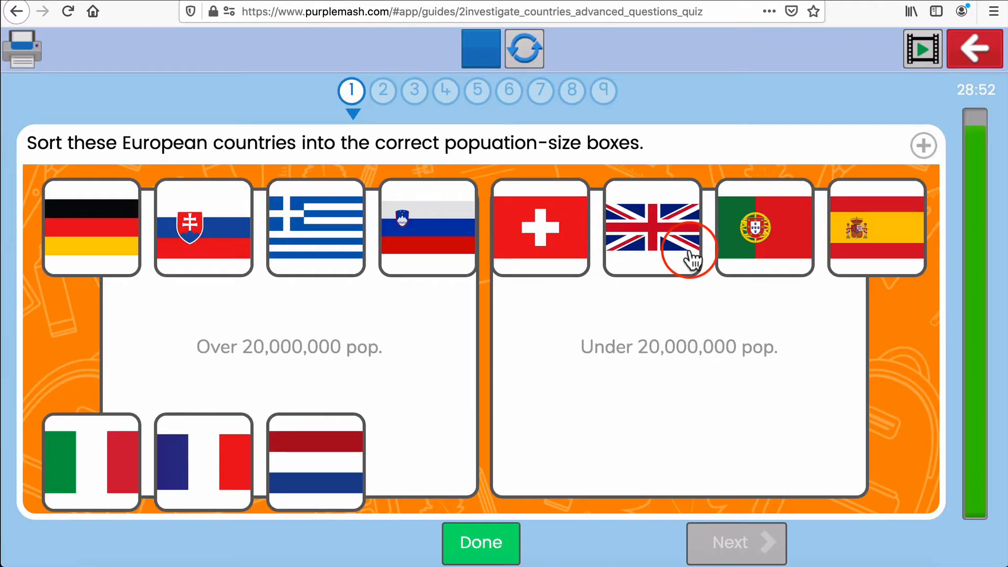
# Sort the European flags into the Over and Under 20,000,000 pop. boxes, check the answer, and go to the next question
pyautogui.moveTo(882, 232); pyautogui.dragTo(249, 340)
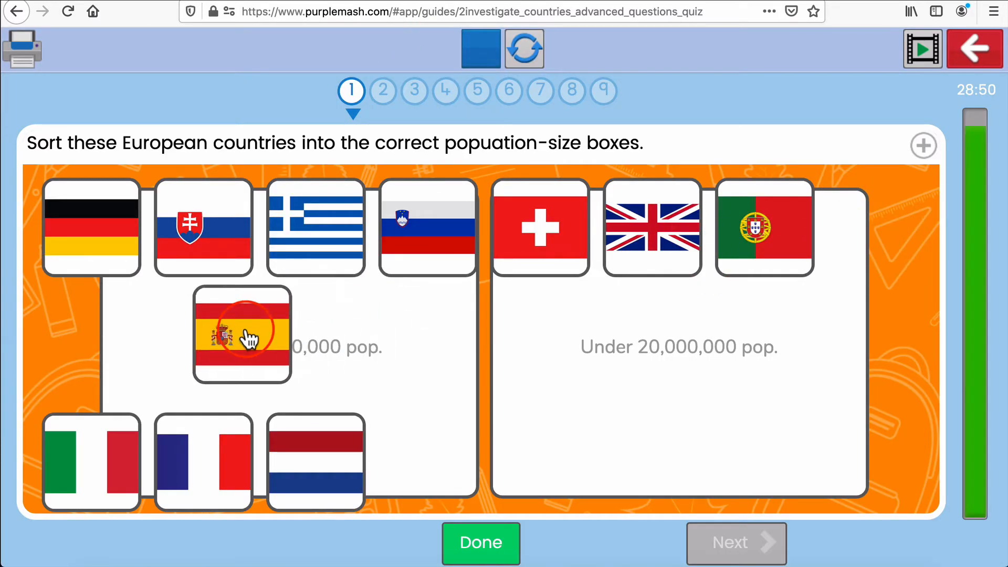
pyautogui.moveTo(97, 470); pyautogui.dragTo(333, 367)
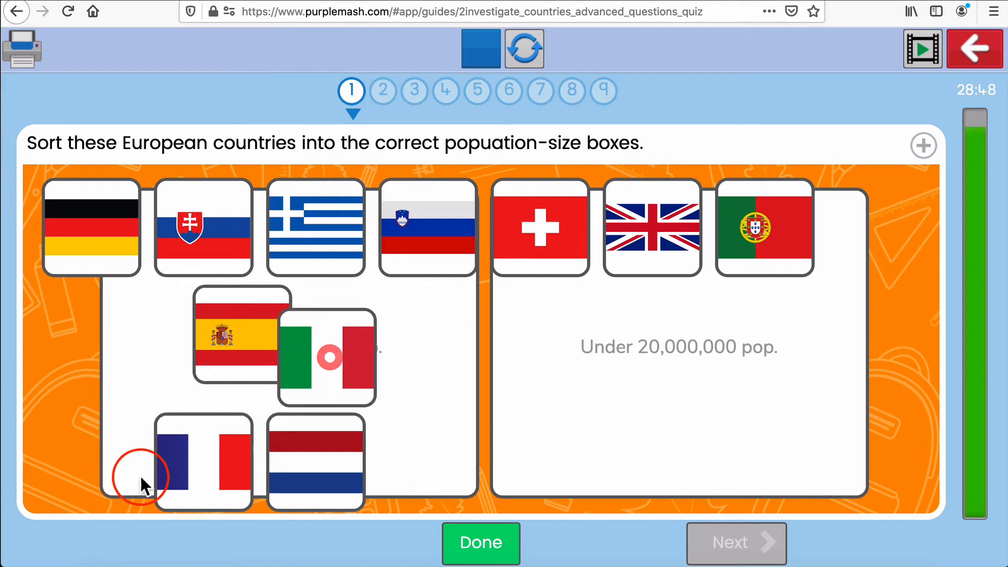
pyautogui.moveTo(158, 467); pyautogui.dragTo(163, 343)
pyautogui.moveTo(316, 457); pyautogui.dragTo(691, 356)
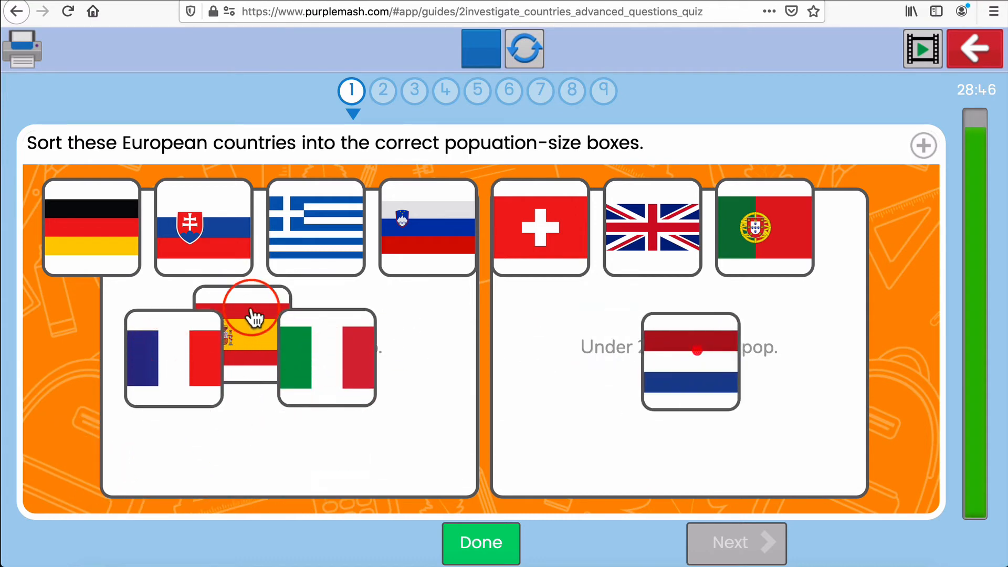
pyautogui.moveTo(79, 232); pyautogui.dragTo(243, 412)
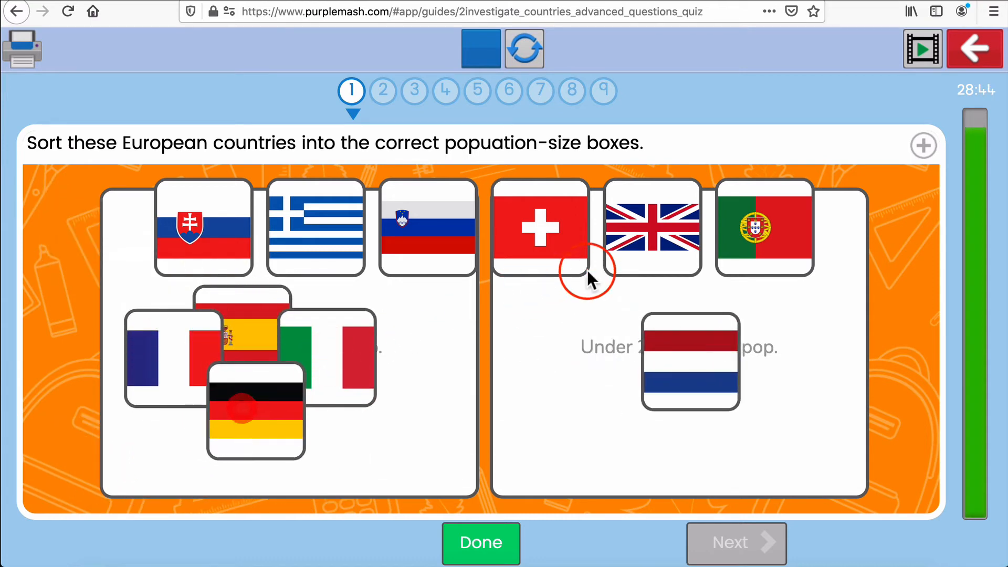
pyautogui.moveTo(614, 263); pyautogui.dragTo(369, 402)
pyautogui.moveTo(200, 226); pyautogui.dragTo(674, 406)
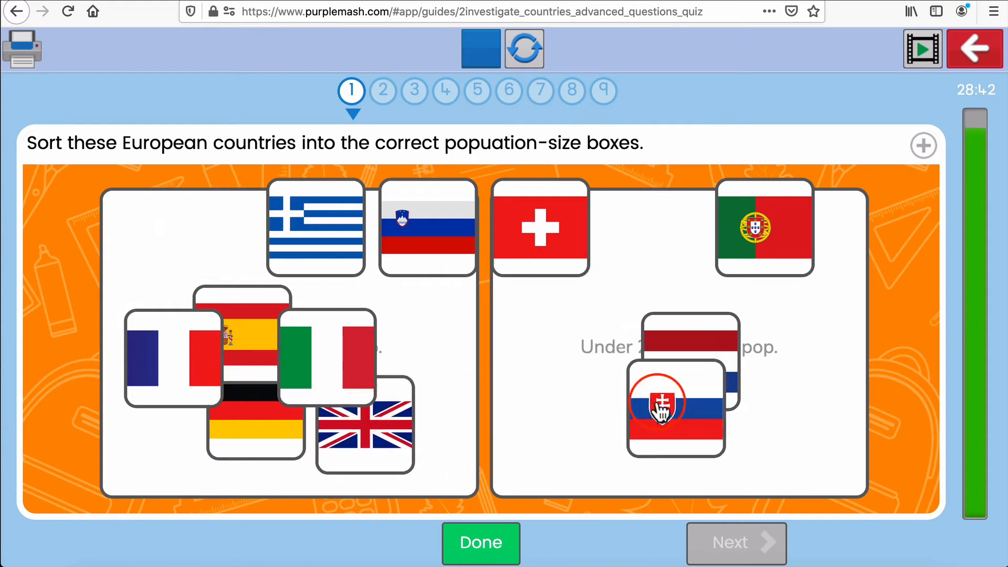
pyautogui.moveTo(549, 260); pyautogui.dragTo(628, 303)
pyautogui.moveTo(416, 219); pyautogui.dragTo(611, 373)
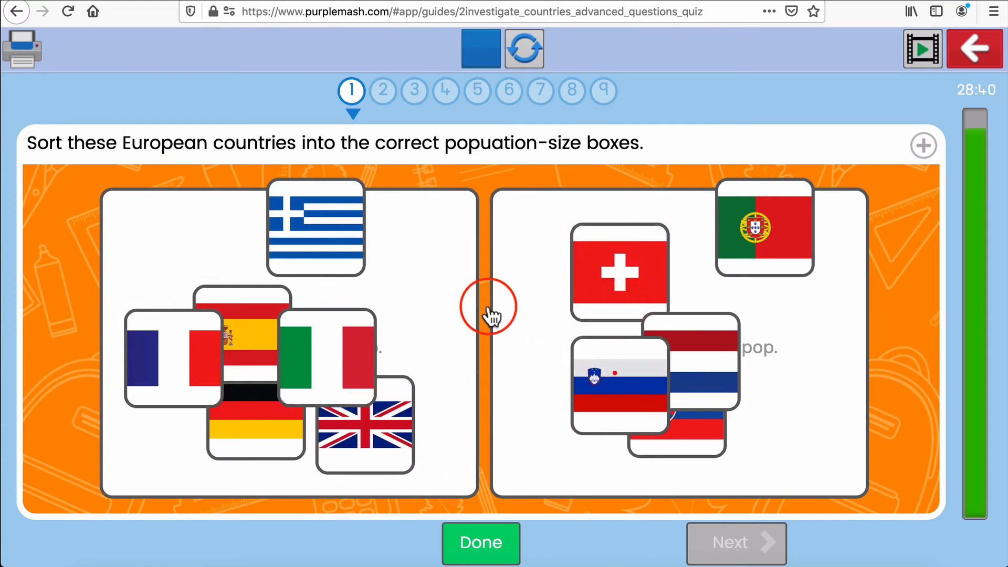
pyautogui.moveTo(314, 211); pyautogui.dragTo(602, 300)
pyautogui.moveTo(776, 251); pyautogui.dragTo(761, 390)
pyautogui.click(499, 541)
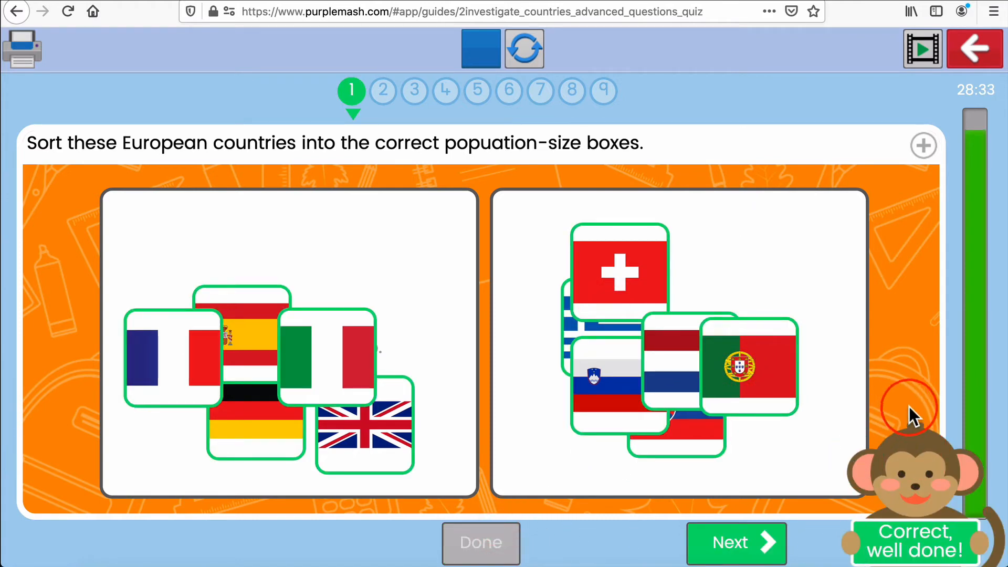
pyautogui.click(733, 543)
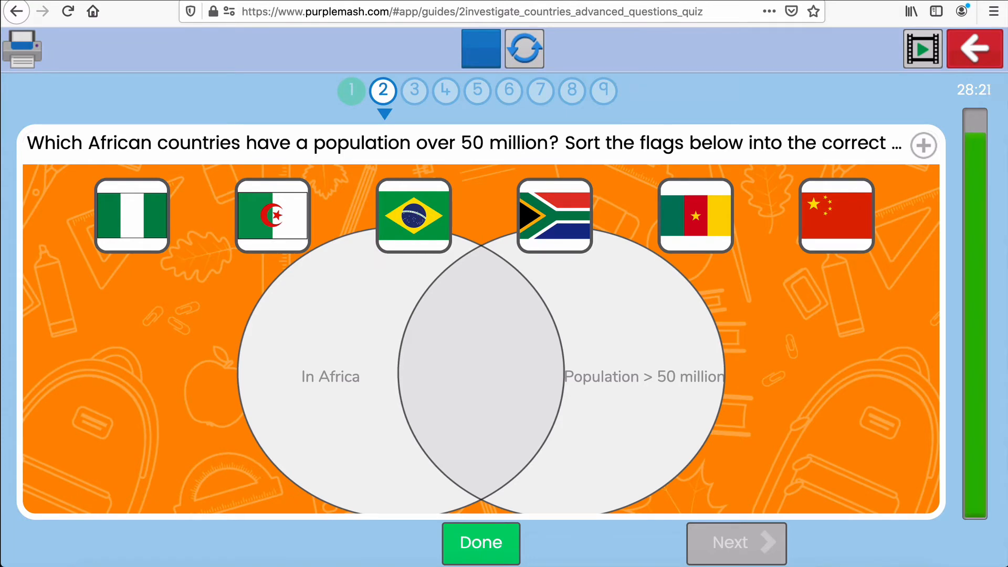
# Open a new Find search in the database with Continent is Africa and add an and condition
pyautogui.click(320, 107)
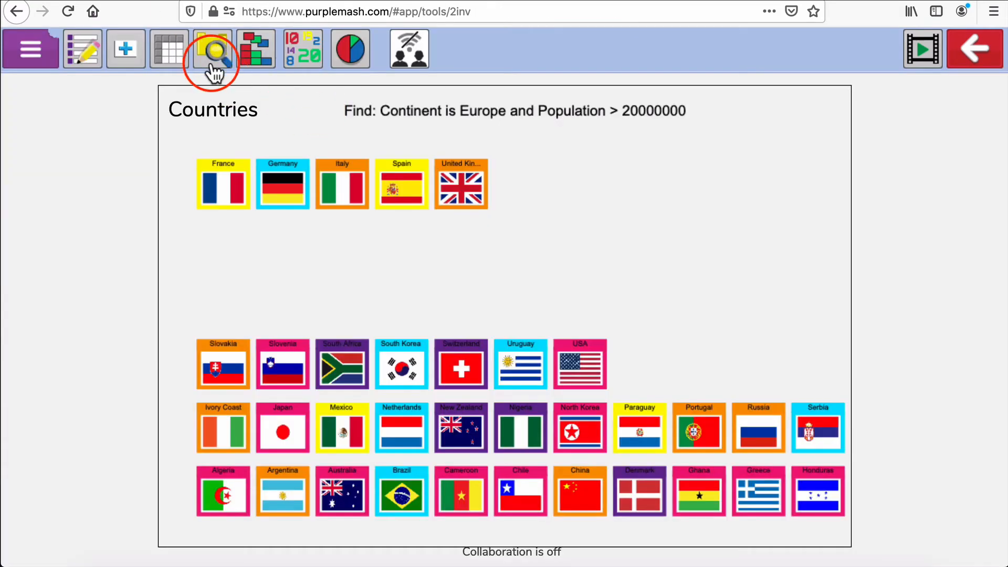
pyautogui.click(212, 67)
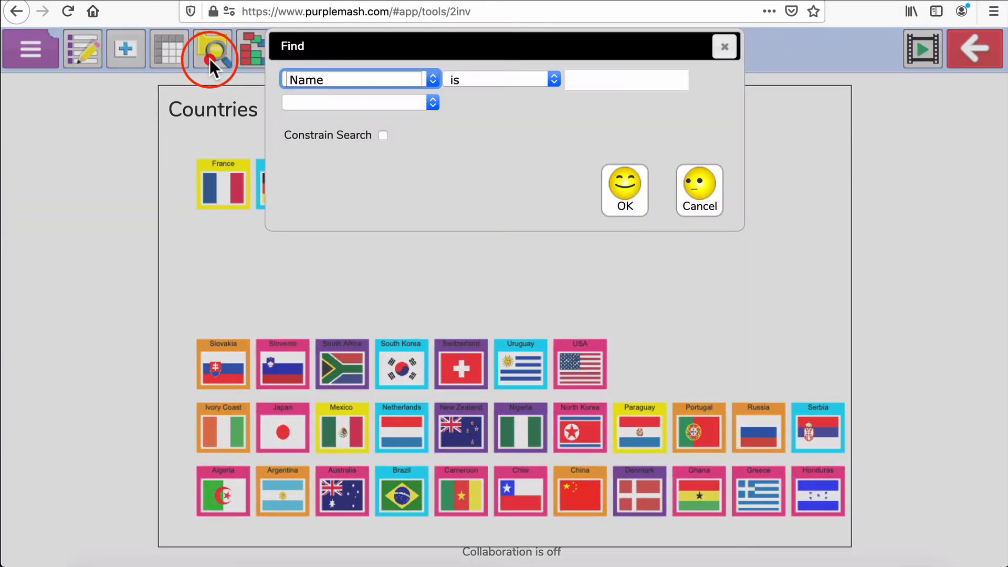
pyautogui.click(432, 79)
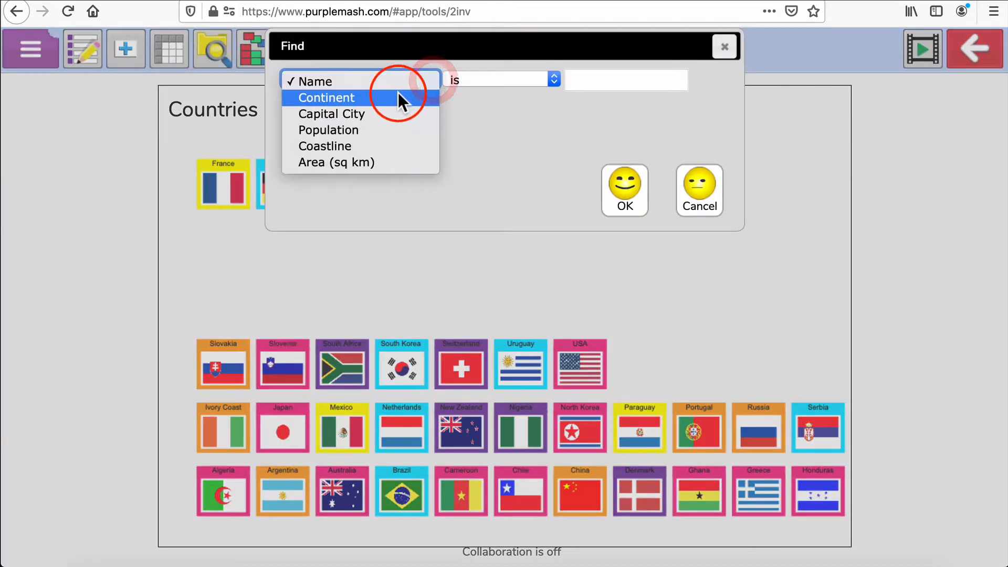
pyautogui.click(398, 93)
pyautogui.click(482, 87)
pyautogui.click(432, 95)
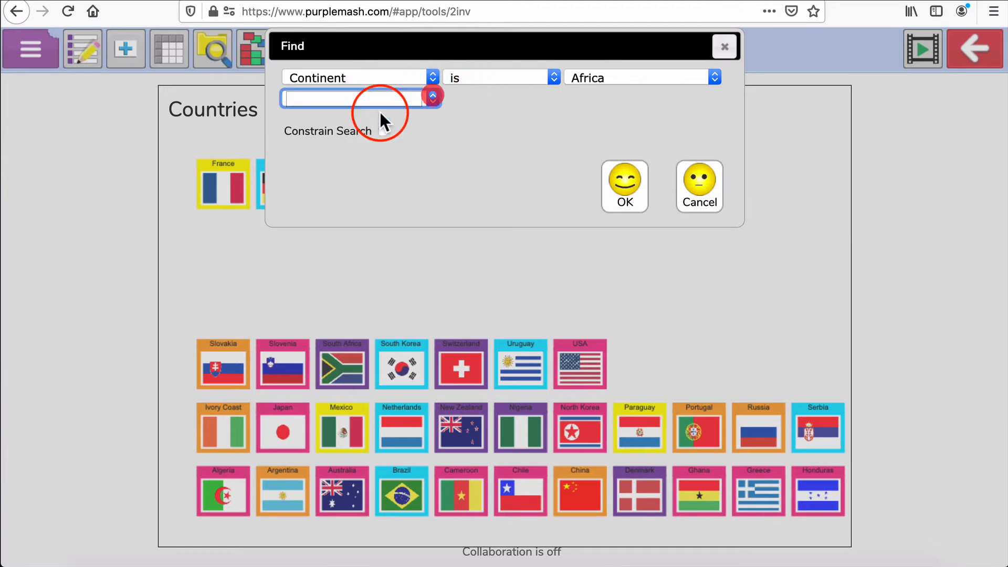
pyautogui.click(408, 110)
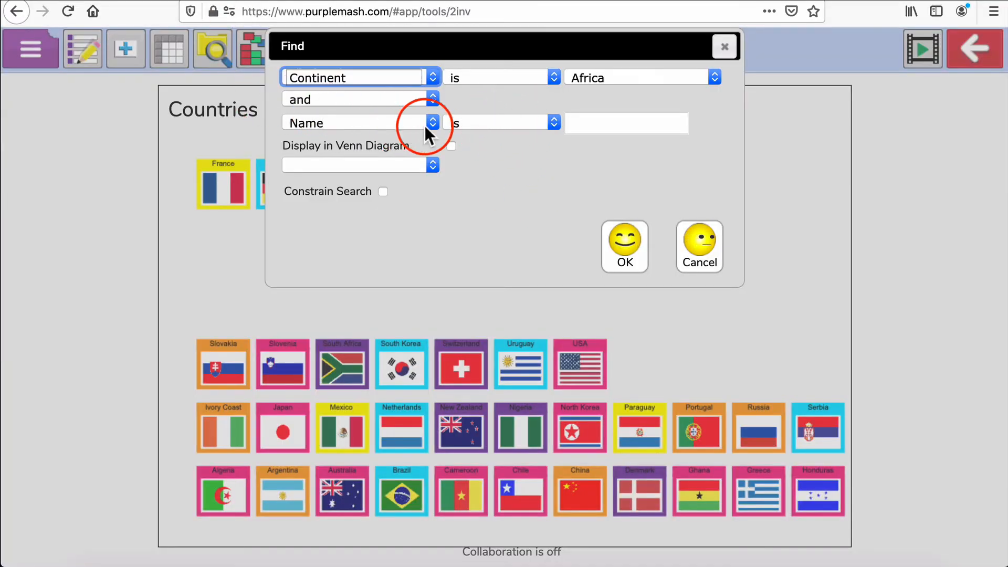
# Set the second condition to Population greater than 50000000 and run the search
pyautogui.click(433, 123)
pyautogui.click(392, 172)
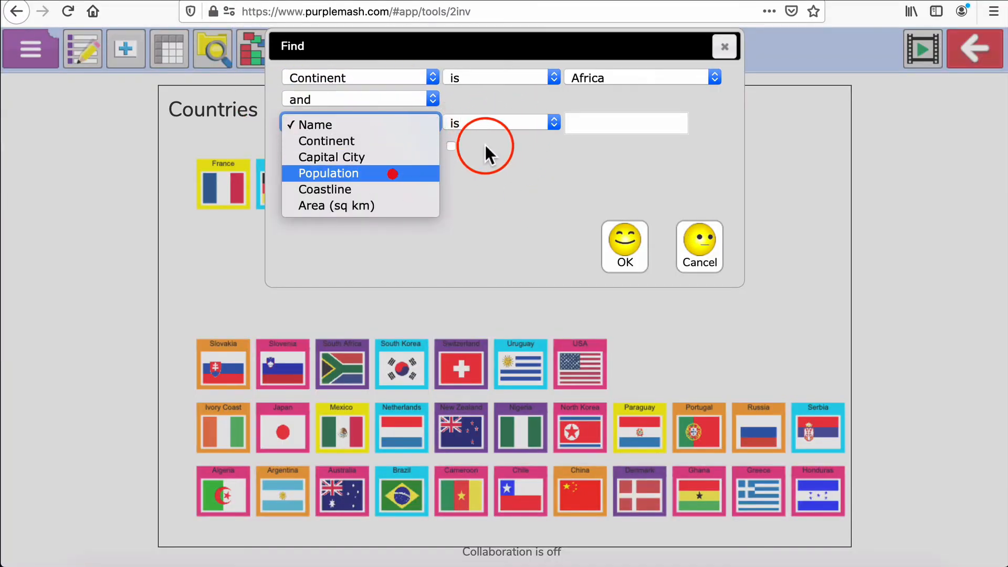
pyautogui.click(553, 121)
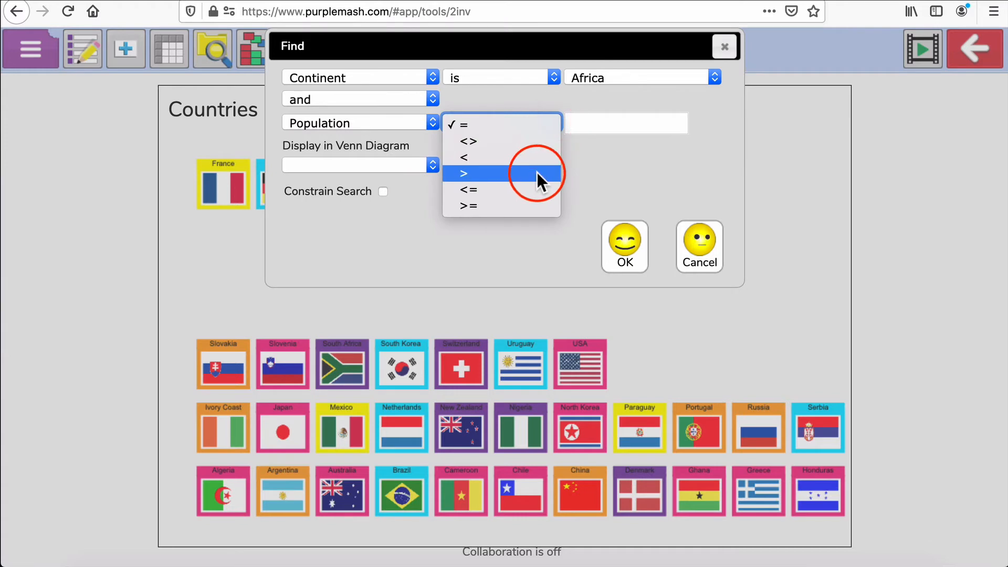
pyautogui.click(537, 172)
pyautogui.click(596, 124)
pyautogui.write('50000000')
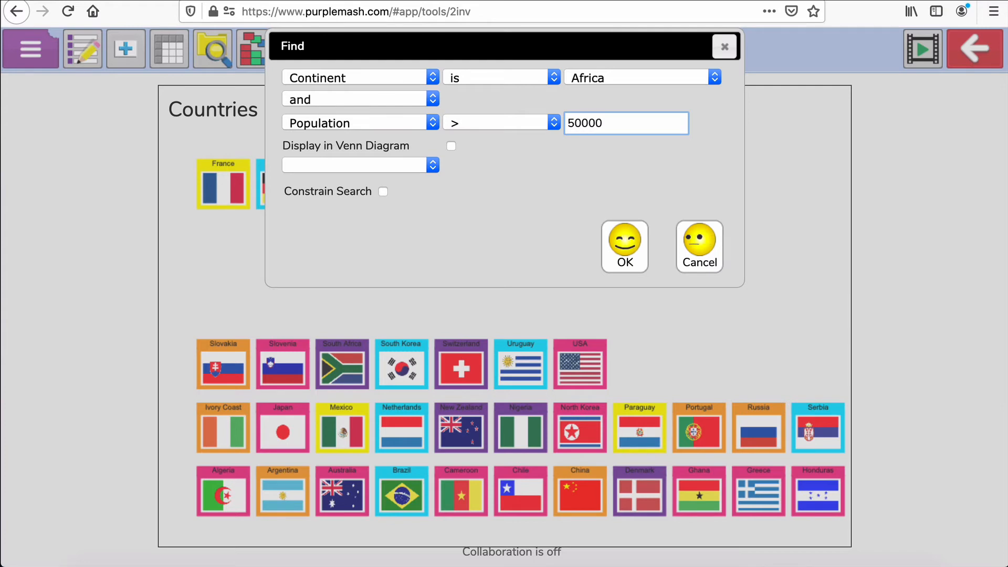
pyautogui.click(621, 241)
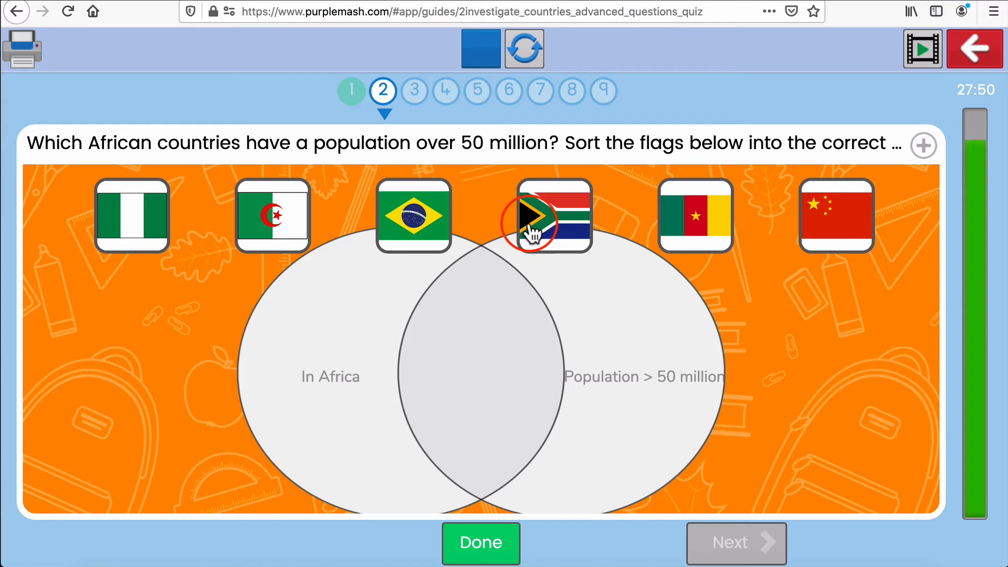
# Sort the flags into the In Africa and Population > 50 million circles, check the answer, and go to the next question
pyautogui.moveTo(532, 231); pyautogui.dragTo(474, 352)
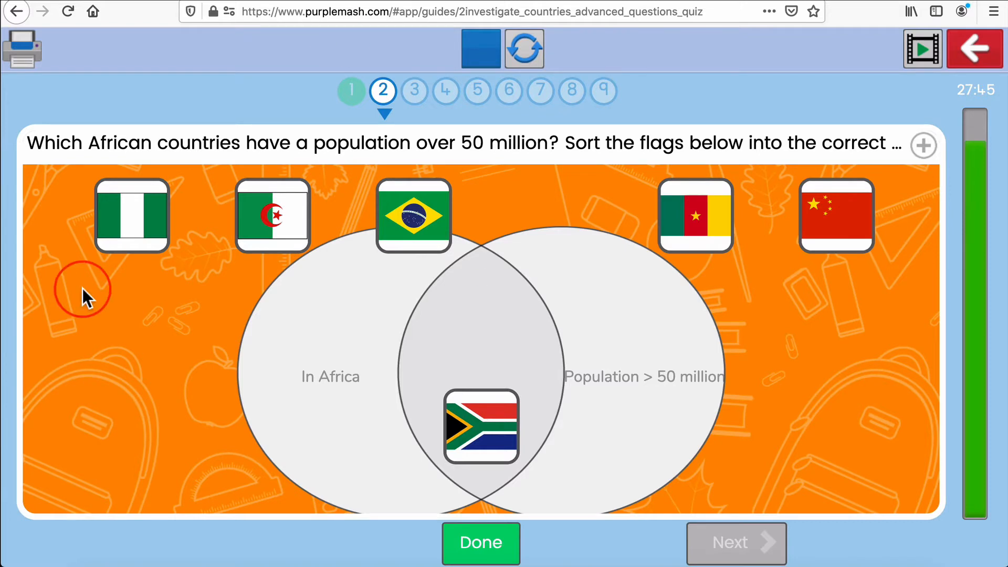
pyautogui.moveTo(148, 241); pyautogui.dragTo(480, 328)
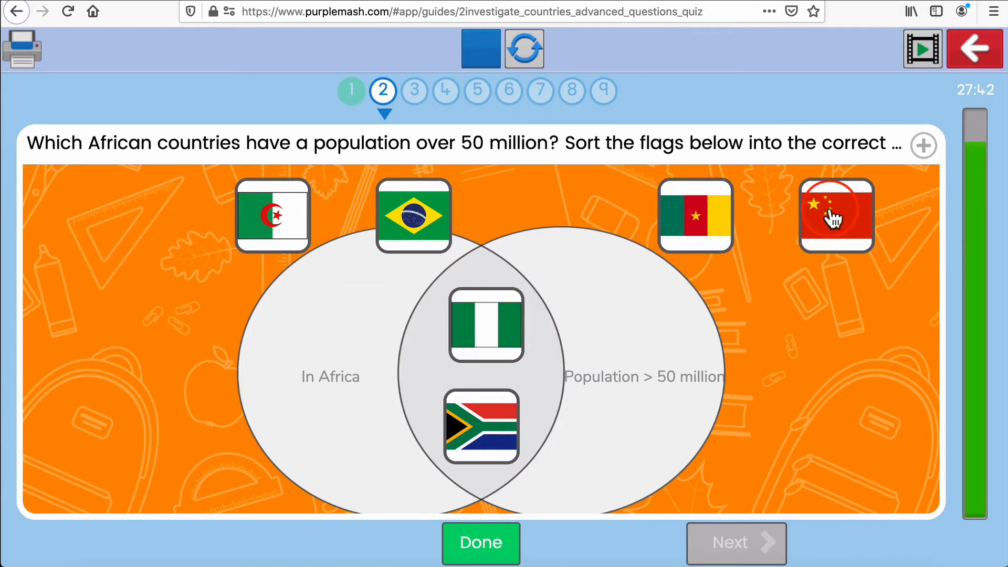
pyautogui.moveTo(837, 223); pyautogui.dragTo(615, 442)
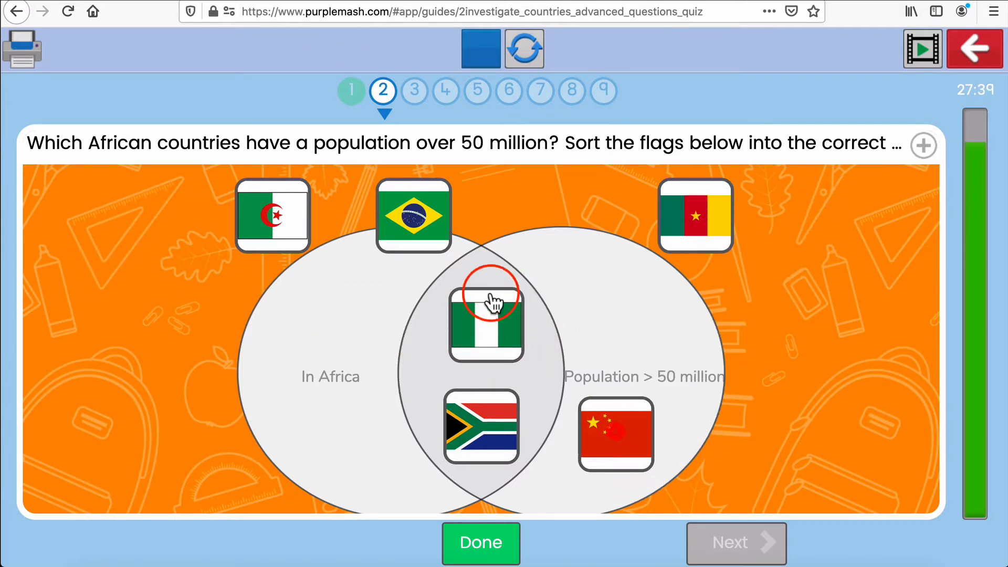
pyautogui.moveTo(450, 234); pyautogui.dragTo(646, 336)
pyautogui.moveTo(709, 210); pyautogui.dragTo(360, 418)
pyautogui.moveTo(260, 179); pyautogui.dragTo(338, 303)
pyautogui.click(481, 541)
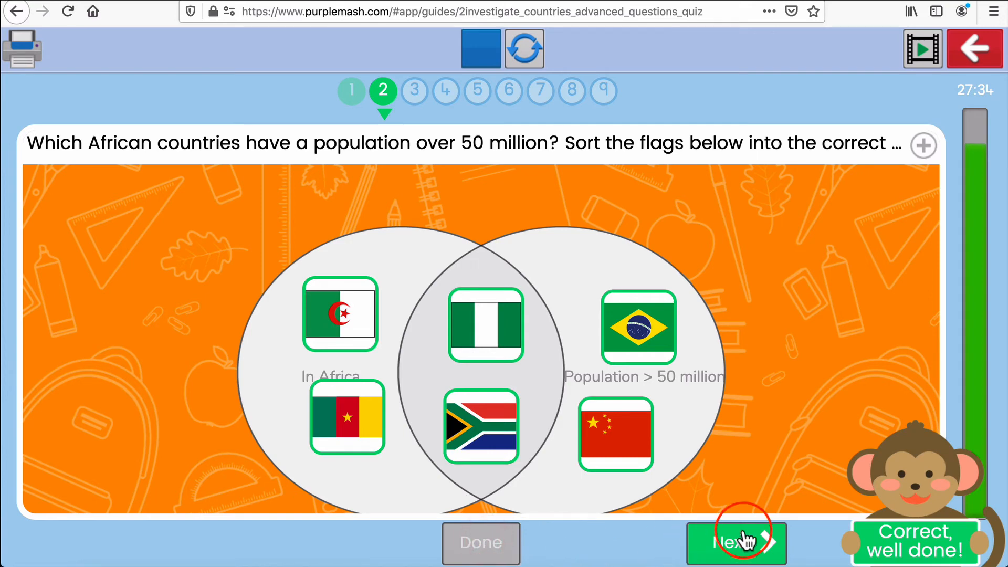
pyautogui.click(748, 549)
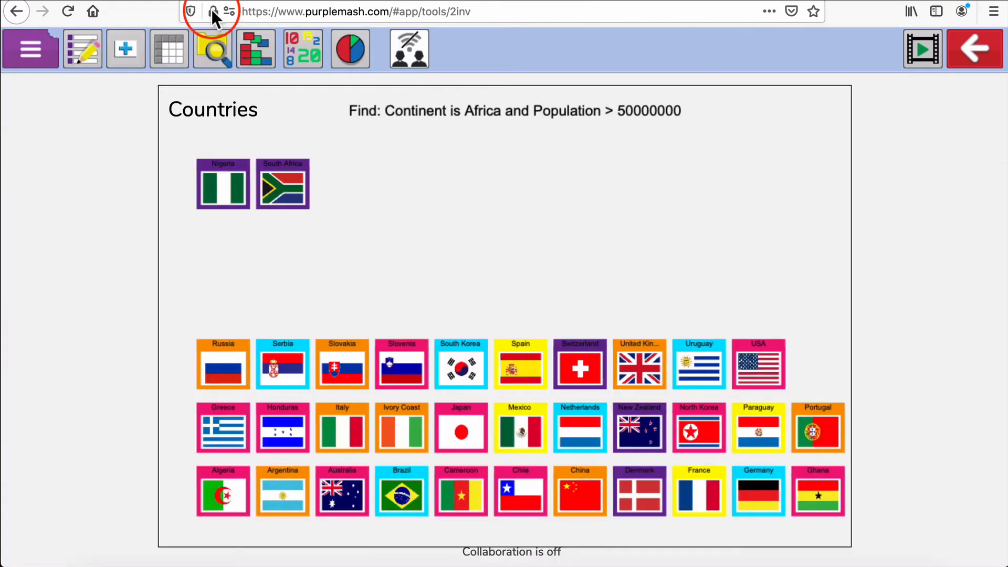
# Run a new Find search for Continent is Europe and speed up the sorting animation
pyautogui.click(211, 50)
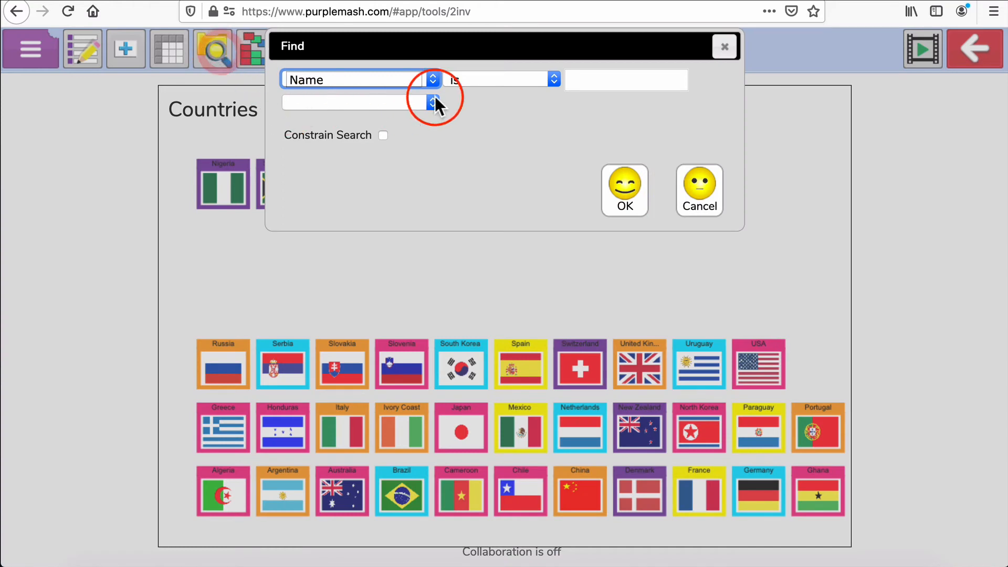
pyautogui.click(433, 78)
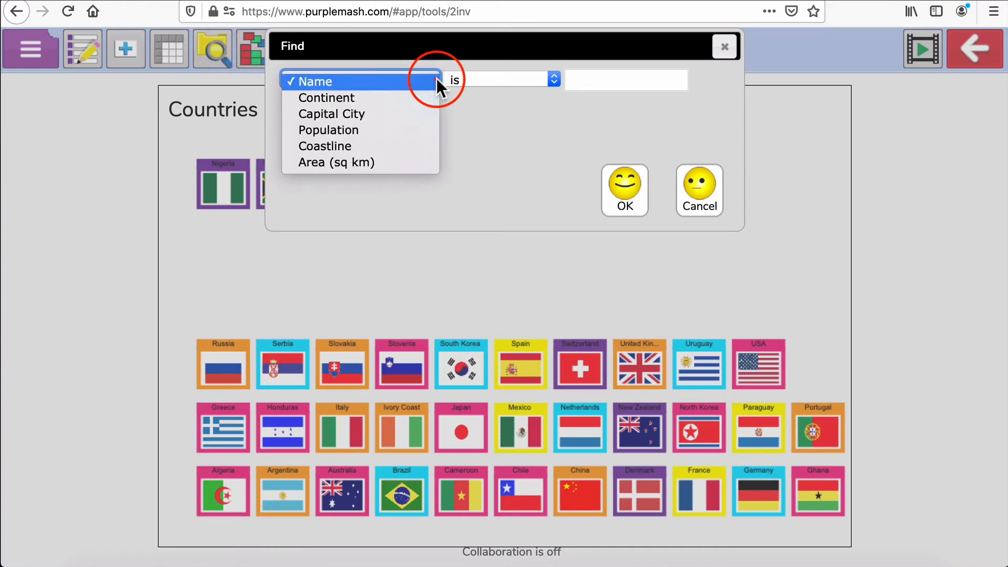
pyautogui.click(404, 98)
pyautogui.click(617, 79)
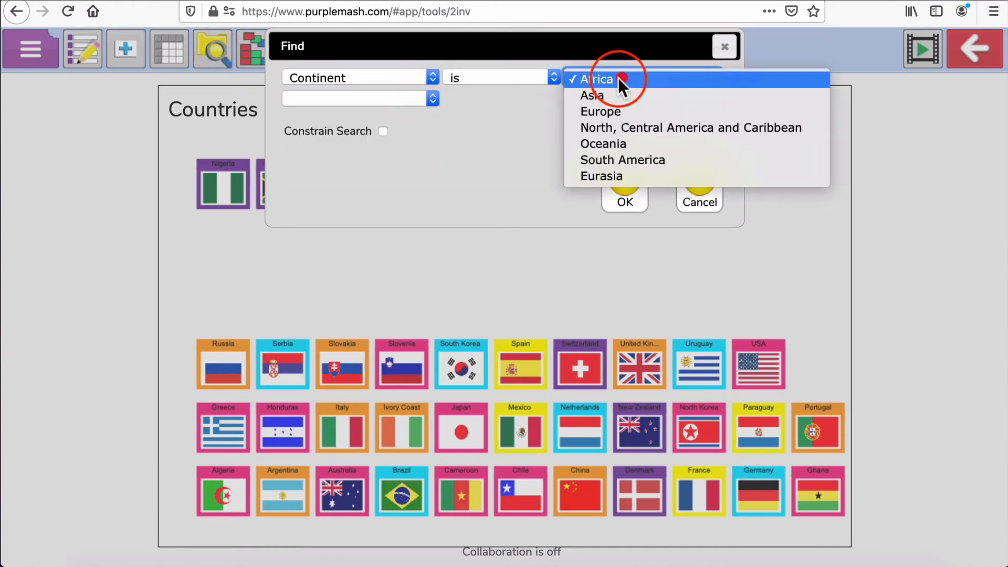
pyautogui.click(622, 107)
pyautogui.click(635, 189)
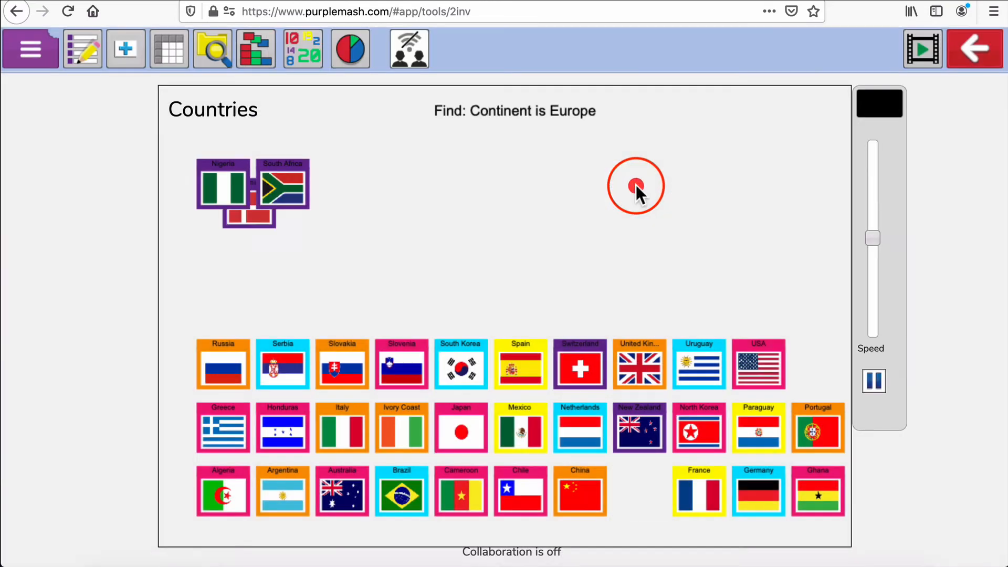
pyautogui.moveTo(874, 239); pyautogui.dragTo(869, 187)
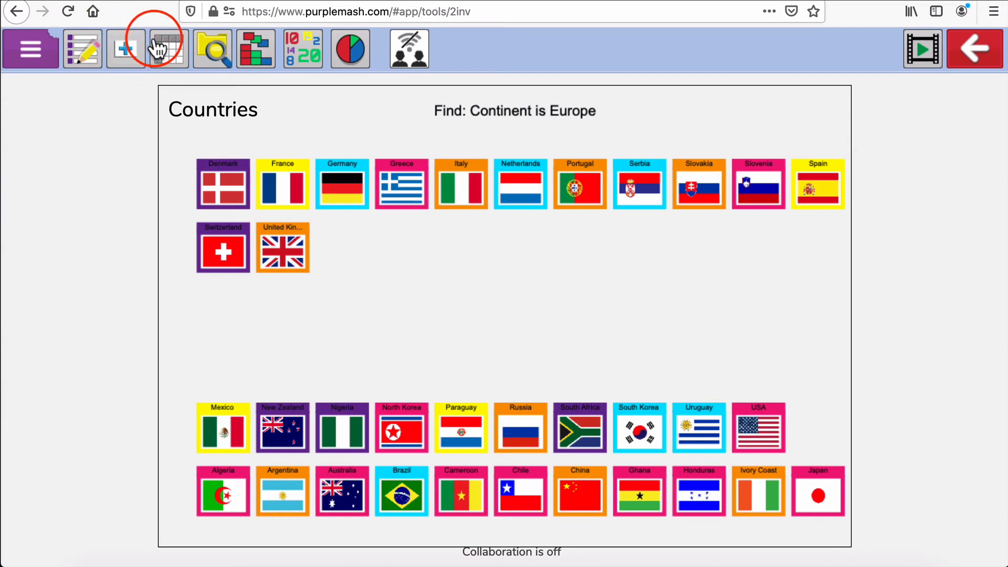
# Search for Coastline is Yes with Constrain Search enabled to filter the European results
pyautogui.click(213, 50)
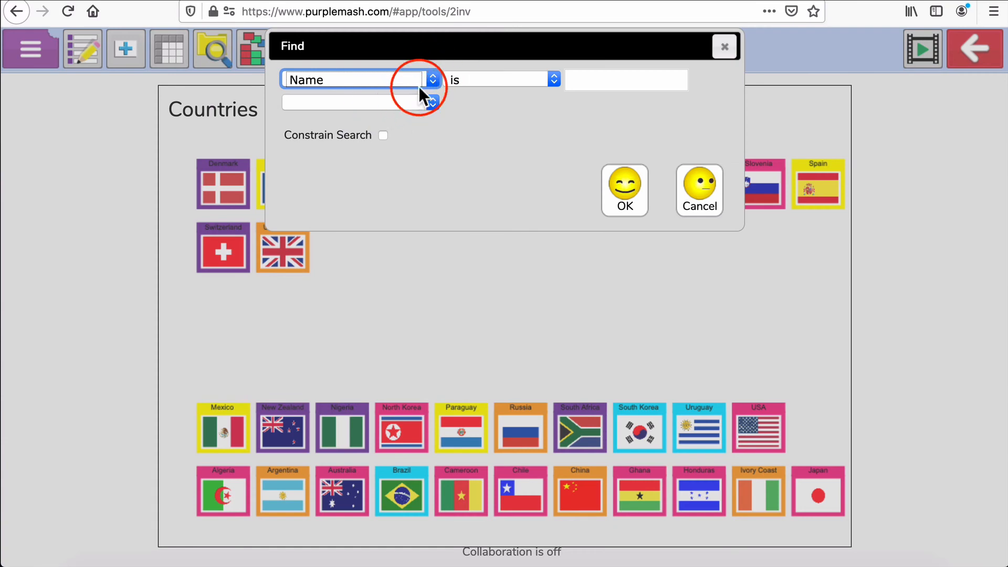
pyautogui.click(433, 80)
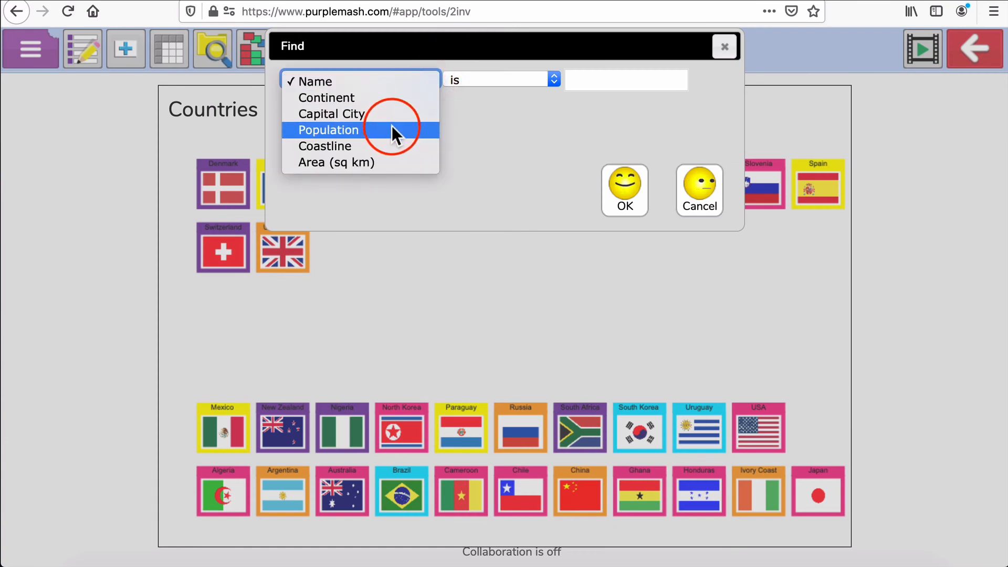
pyautogui.click(393, 144)
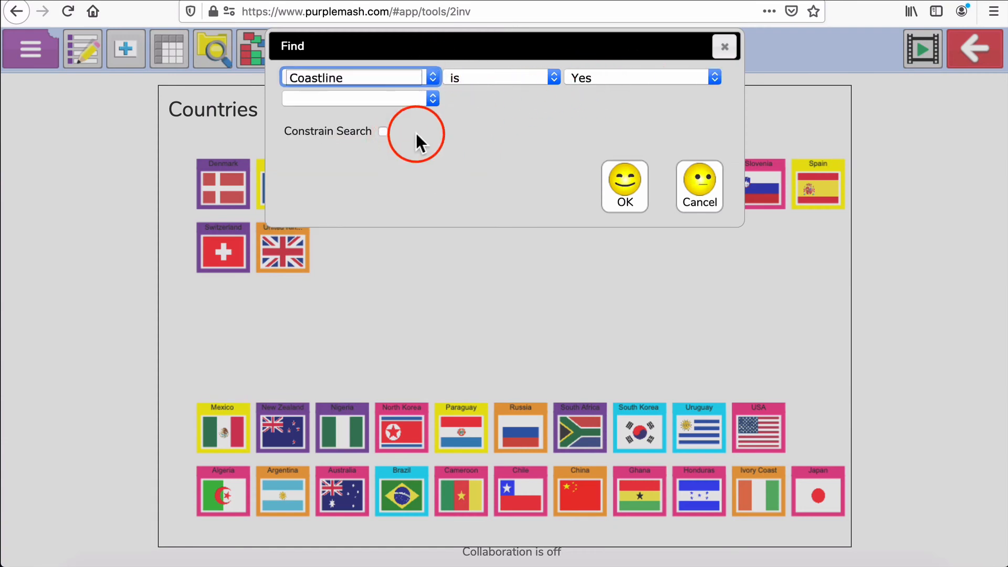
pyautogui.click(384, 132)
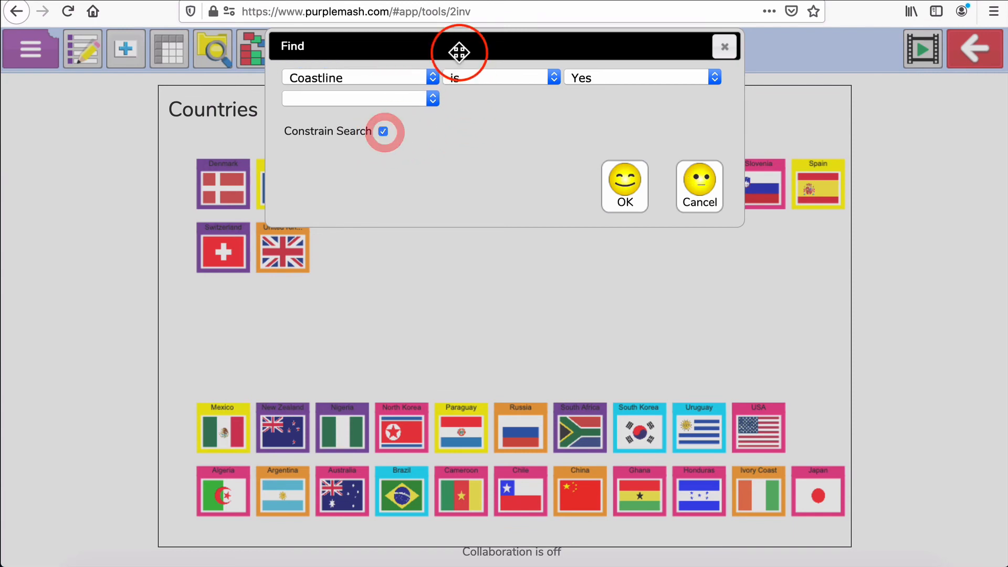
pyautogui.moveTo(459, 50); pyautogui.dragTo(566, 270)
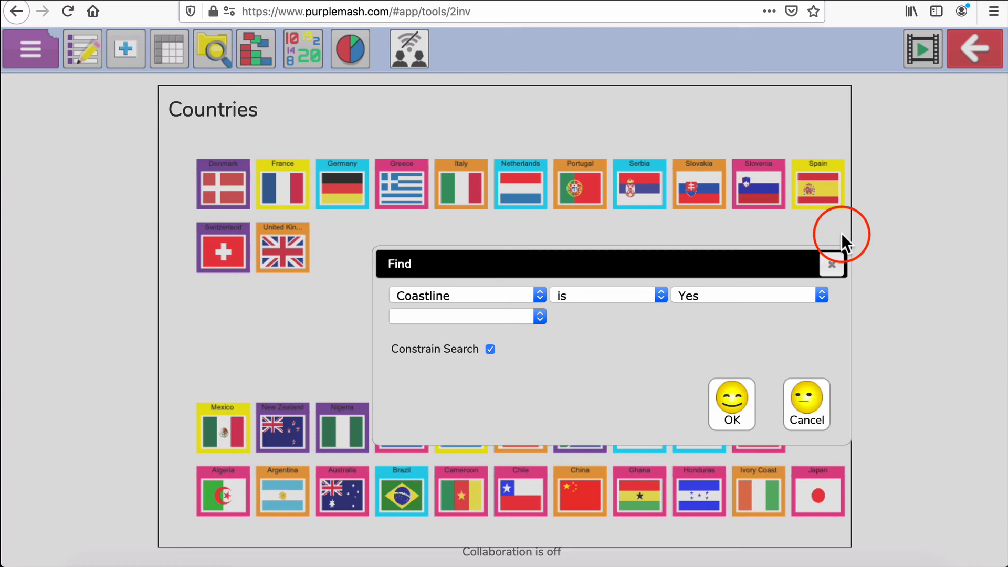
pyautogui.click(738, 400)
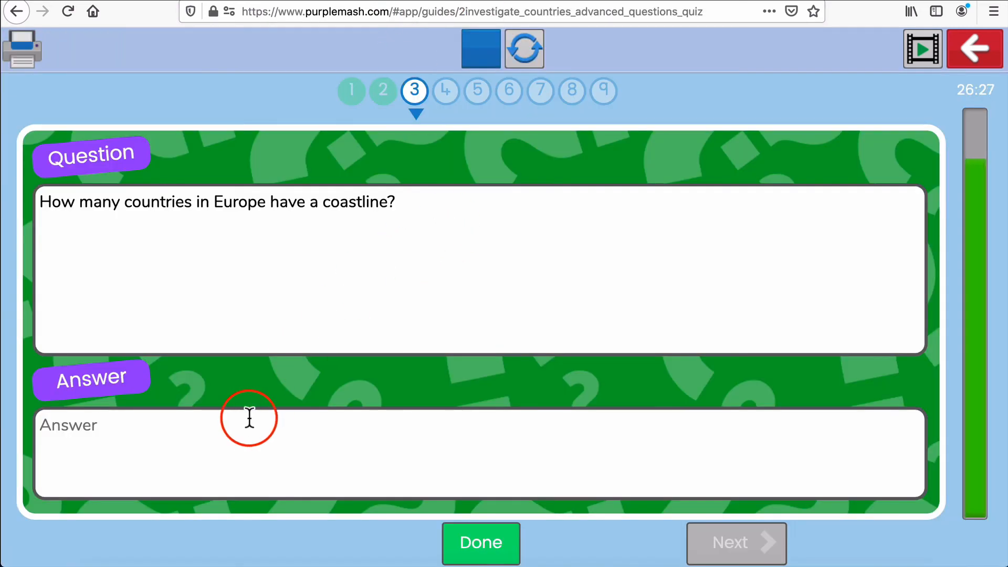
# Answer the coastline question with 10, check the answer, and go to the next question
pyautogui.click(244, 426)
pyautogui.write('10')
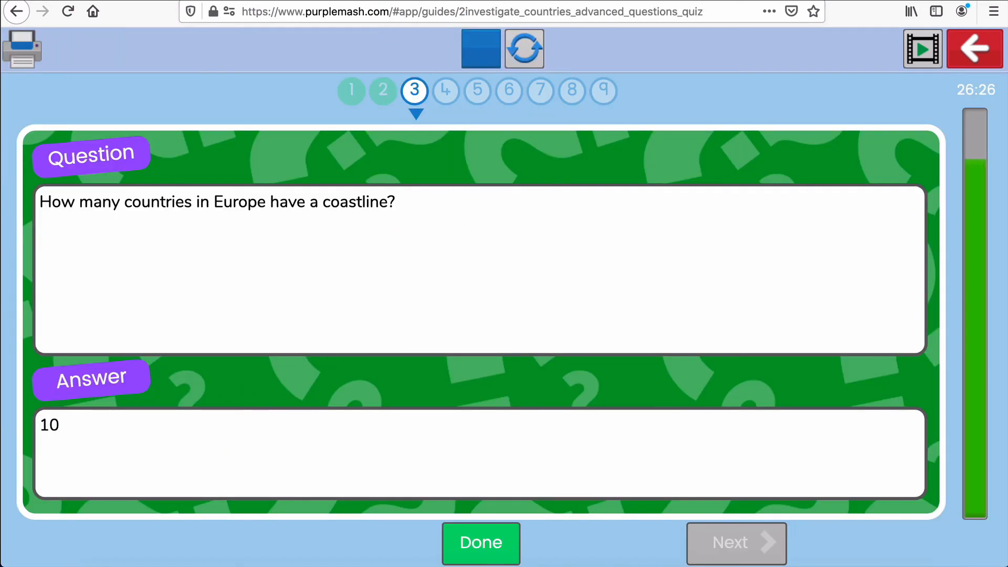
pyautogui.click(508, 543)
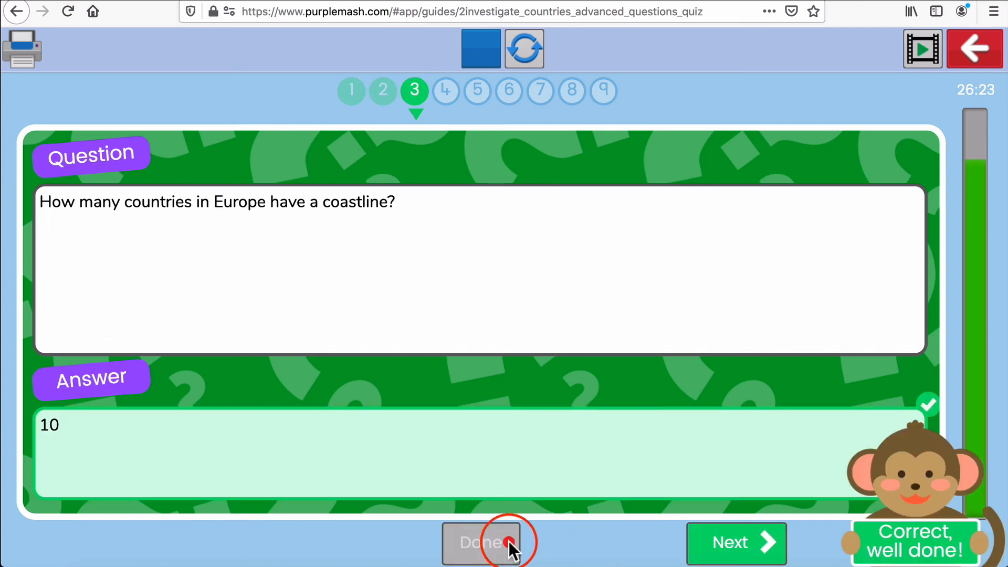
pyautogui.click(756, 543)
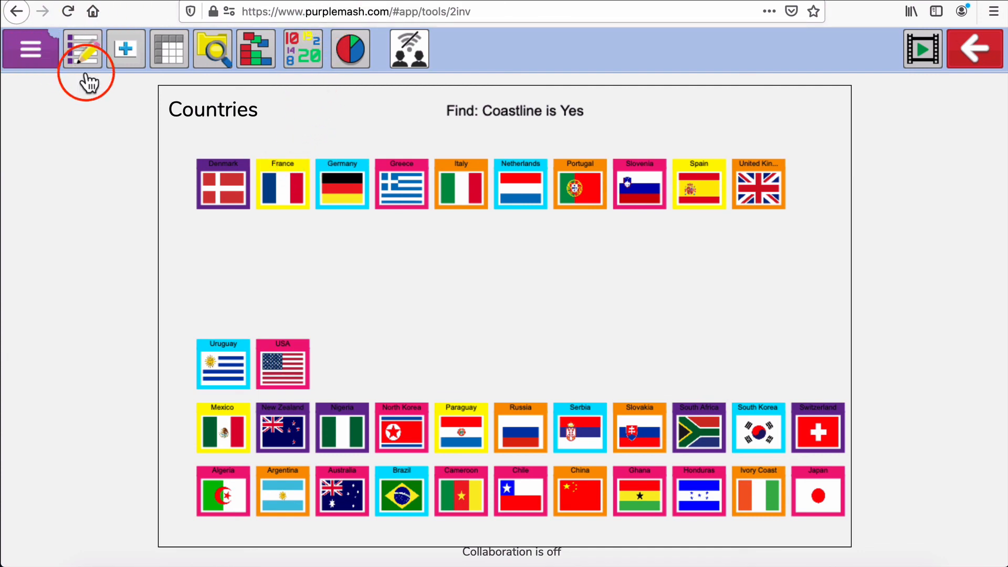
# Open the dialog for creating a new 2Investigate document
pyautogui.click(38, 46)
pyautogui.click(70, 114)
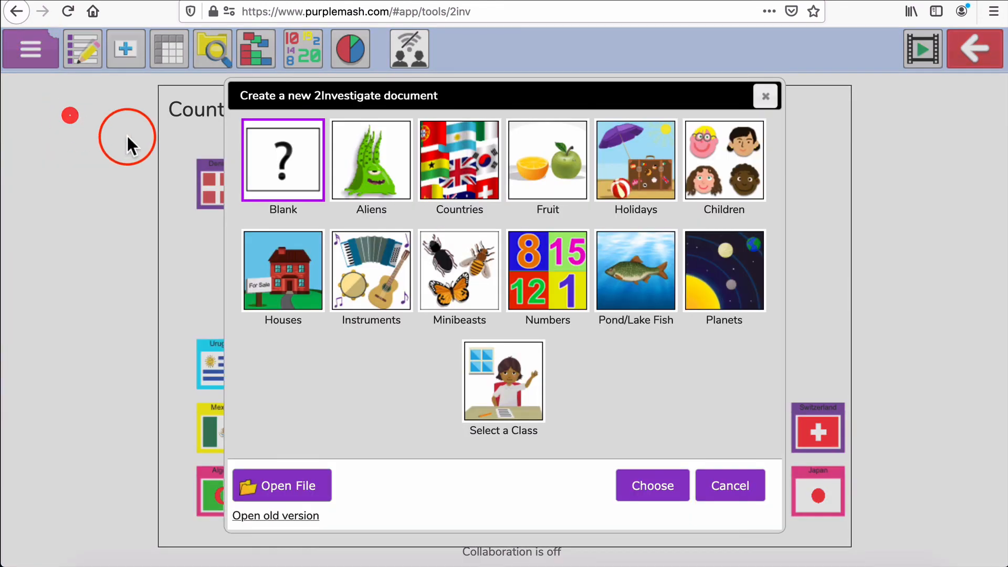